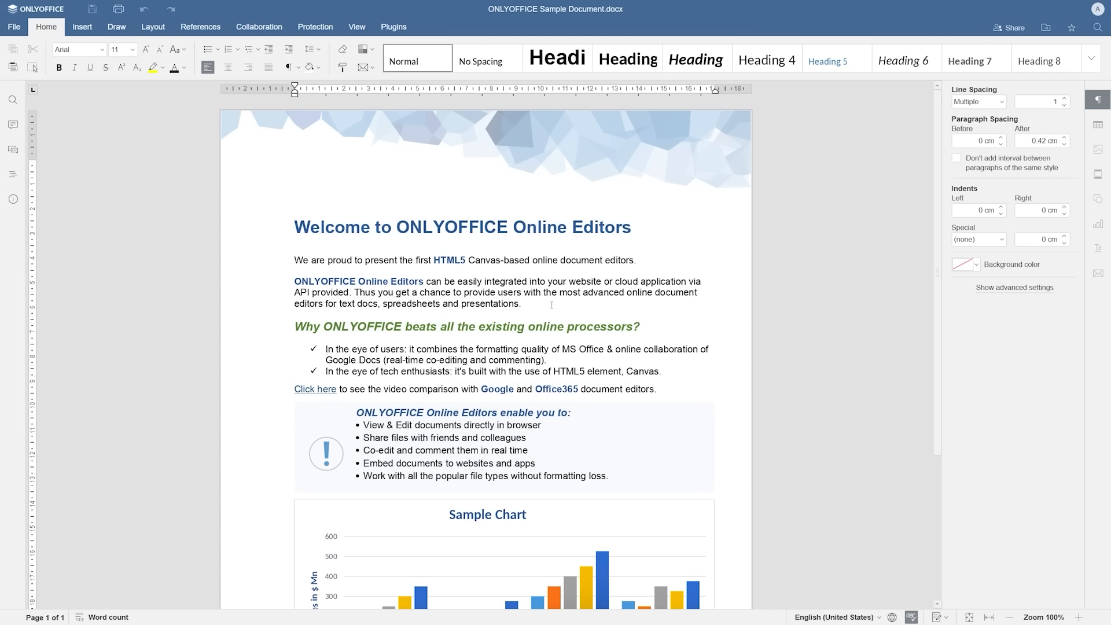
pyautogui.write('sdfgdf')
pyautogui.press('BackSpace')
pyautogui.press('BackSpace')
pyautogui.press('BackSpace')
pyautogui.press('BackSpace')
pyautogui.press('BackSpace')
pyautogui.press('BackSpace')
pyautogui.press('BackSpace')
pyautogui.press('BackSpace')
pyautogui.press('BackSpace')
# Step: Add an empty line above the "Why ONLYOFFICE beats all the existing online processors?" heading and insert a table there
pyautogui.press('Return')
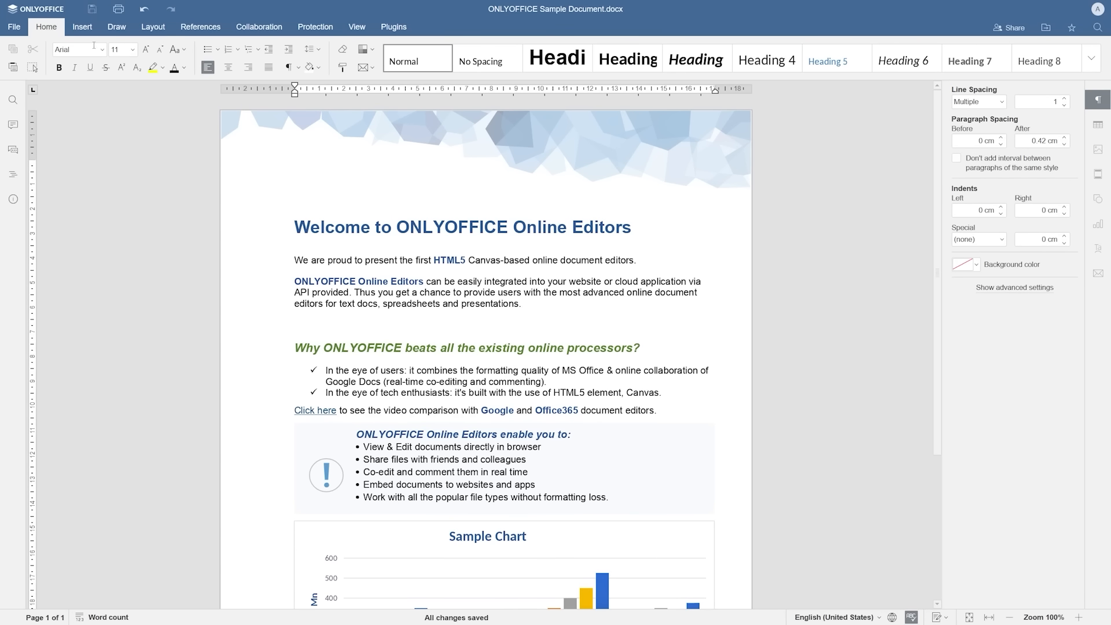
pyautogui.click(82, 27)
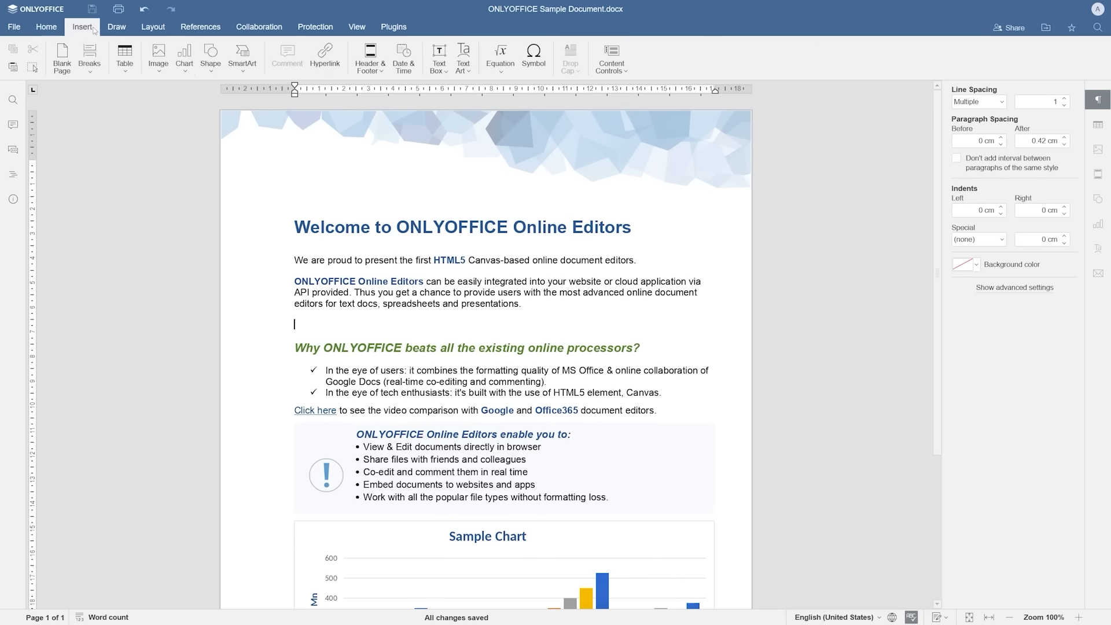
pyautogui.click(124, 58)
pyautogui.click(152, 127)
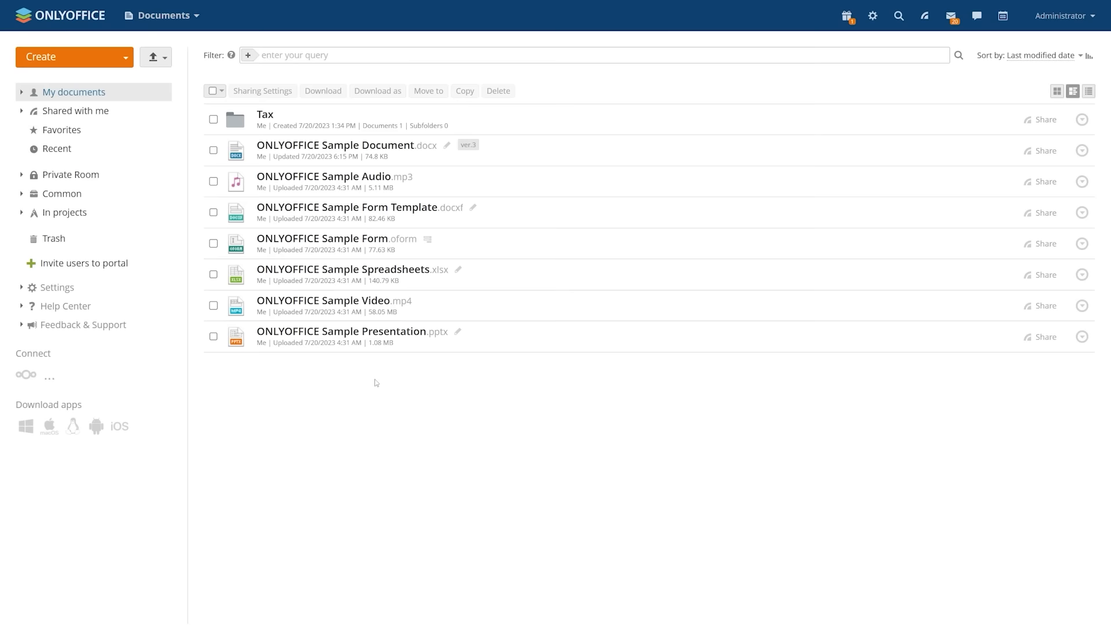
# Step: Open ONLYOFFICE Sample Spreadsheets.xlsx to look over its medal table and charts, and view slide 6 of the sample presentation
pyautogui.click(301, 269)
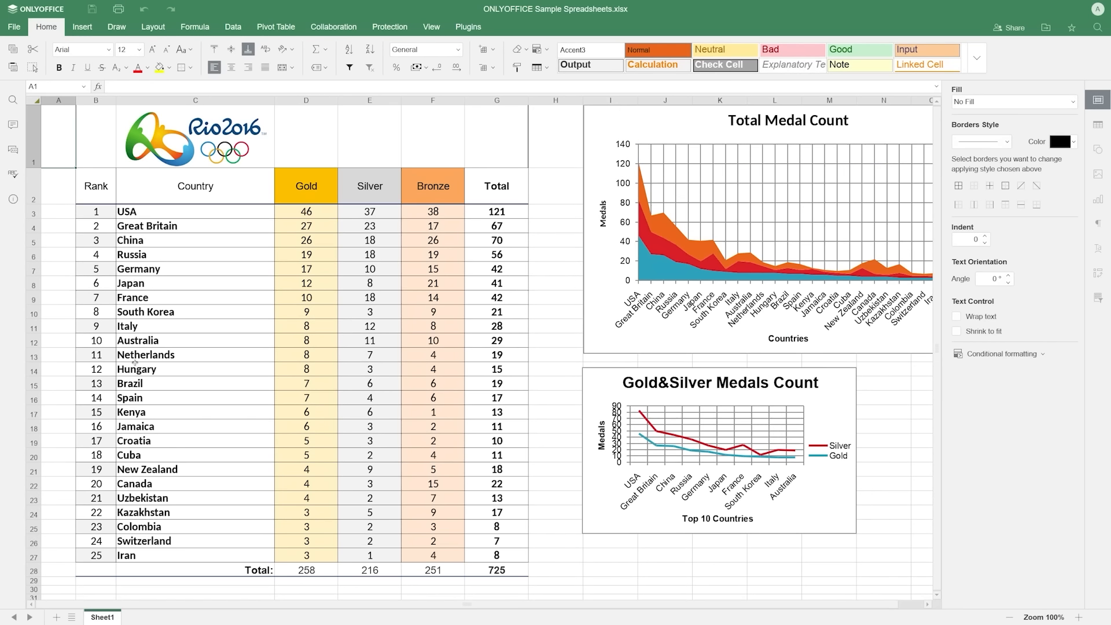
pyautogui.scroll(-3, 591, 359)
pyautogui.scroll(3, 590, 359)
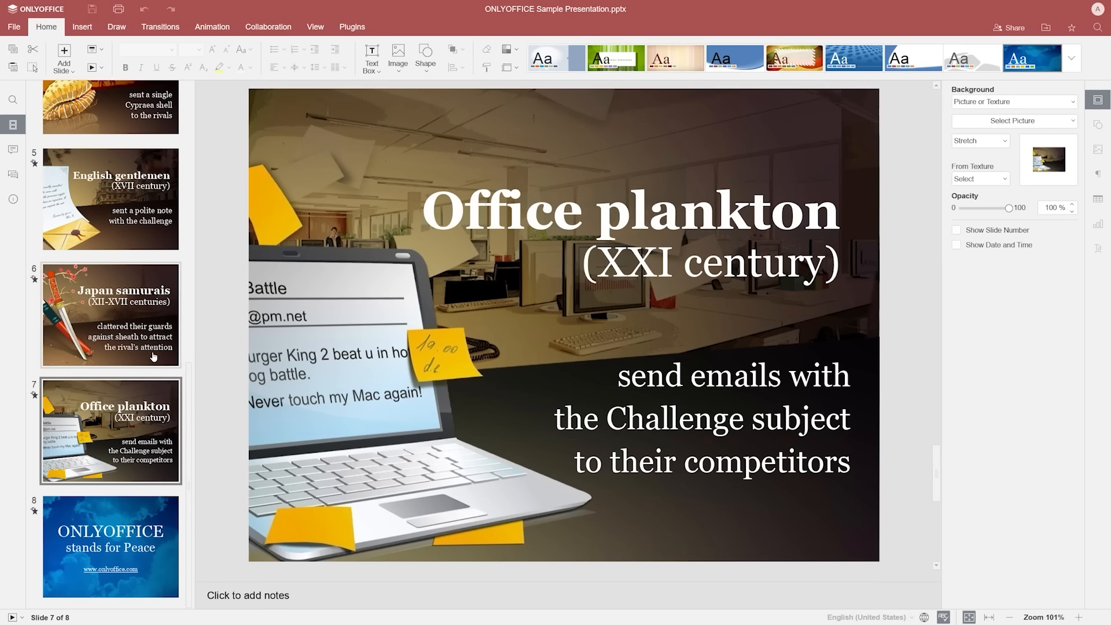
pyautogui.click(153, 353)
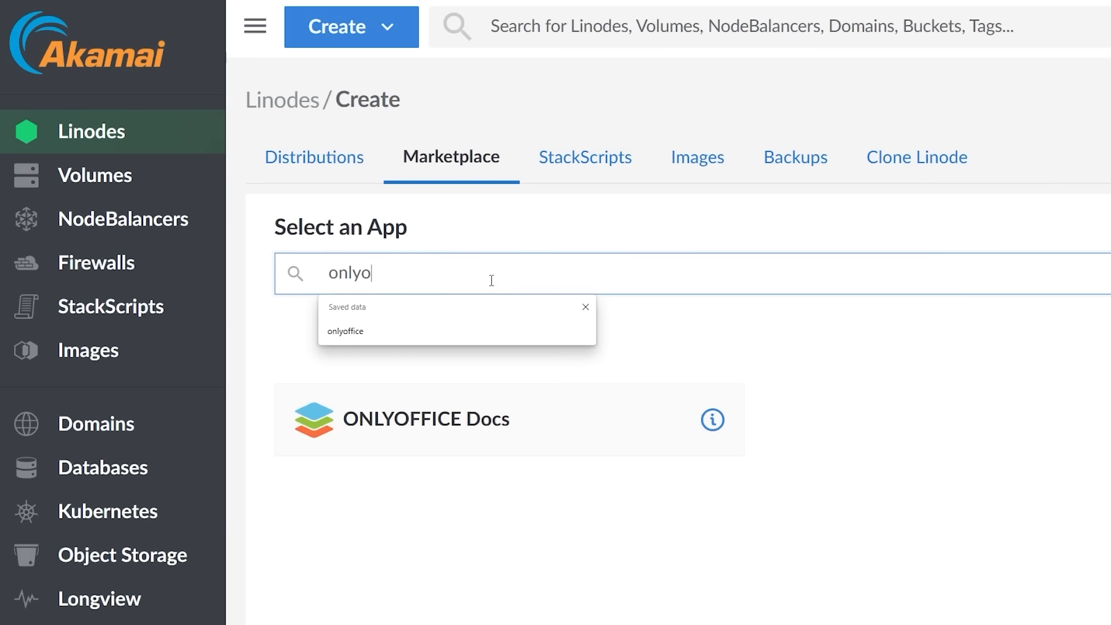
# Step: Search the Akamai Linode Marketplace apps for "onlyoffice"
pyautogui.write('ffice')
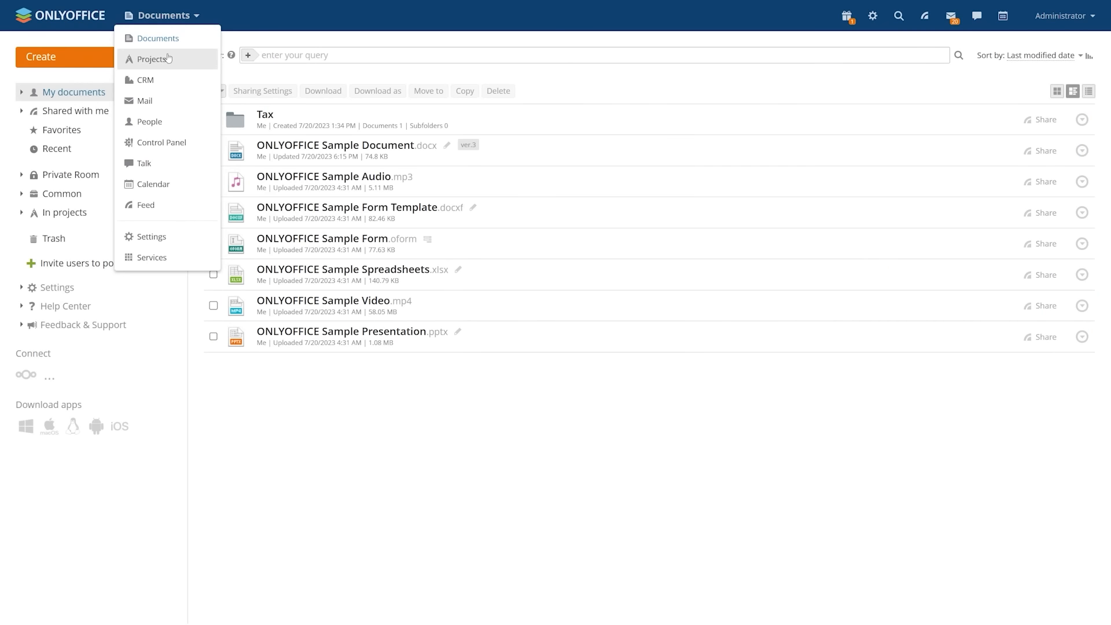
# Step: Start a new project titled "Akamai Video Content" with the description "10 videos" and yourself as project manager
pyautogui.click(168, 58)
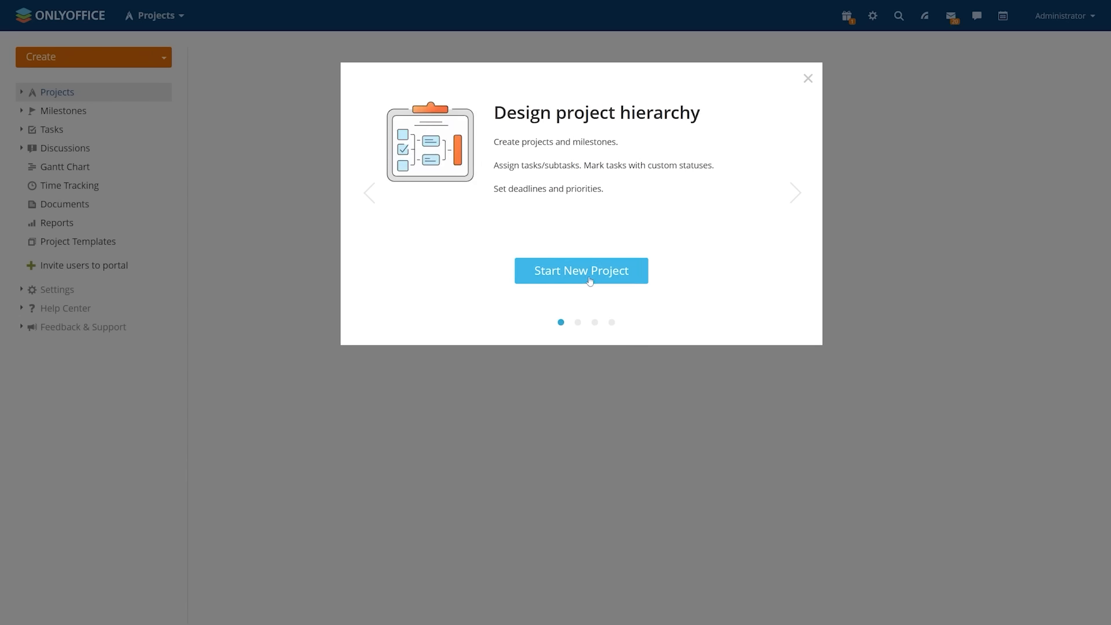
pyautogui.click(580, 269)
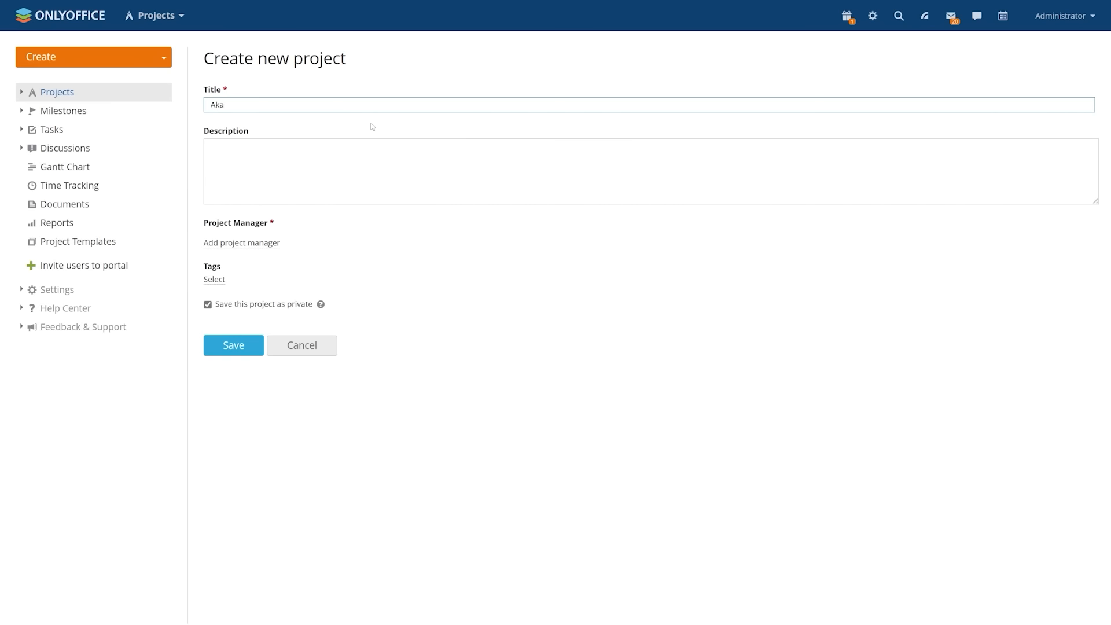
pyautogui.click(292, 175)
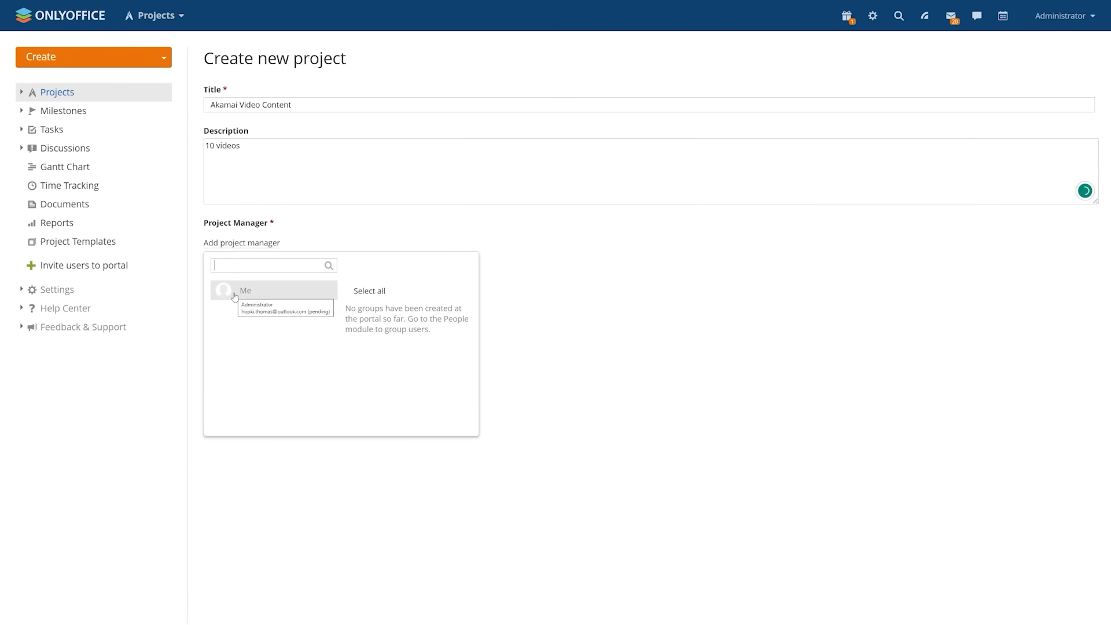
pyautogui.click(235, 291)
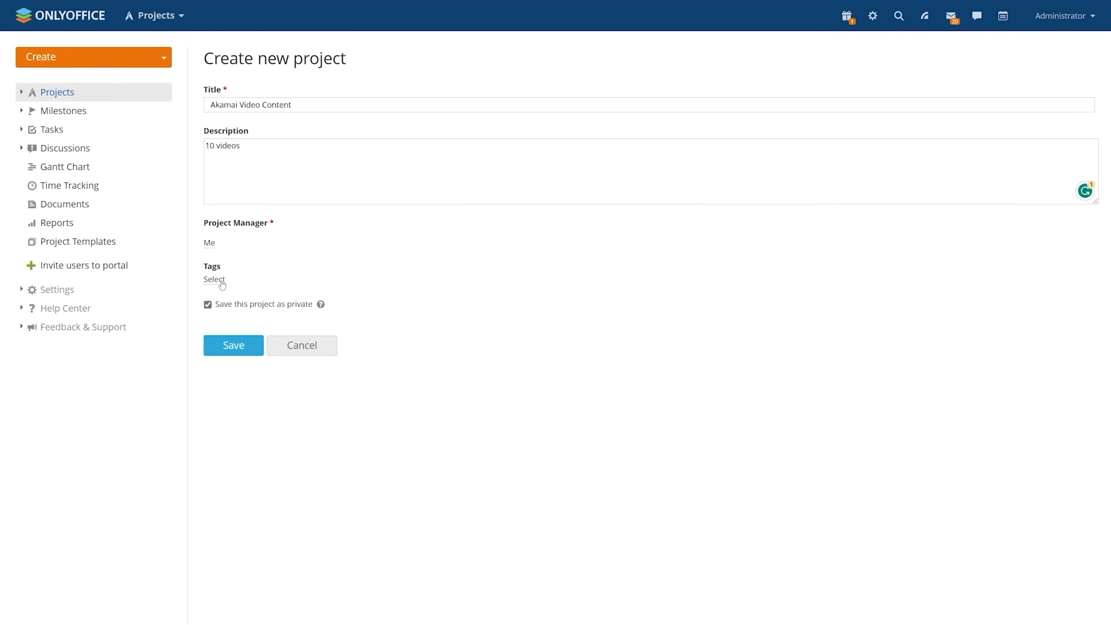
# Step: Create the tag "Linode" for the new project and save the project
pyautogui.click(222, 283)
pyautogui.click(240, 305)
pyautogui.write('Linode')
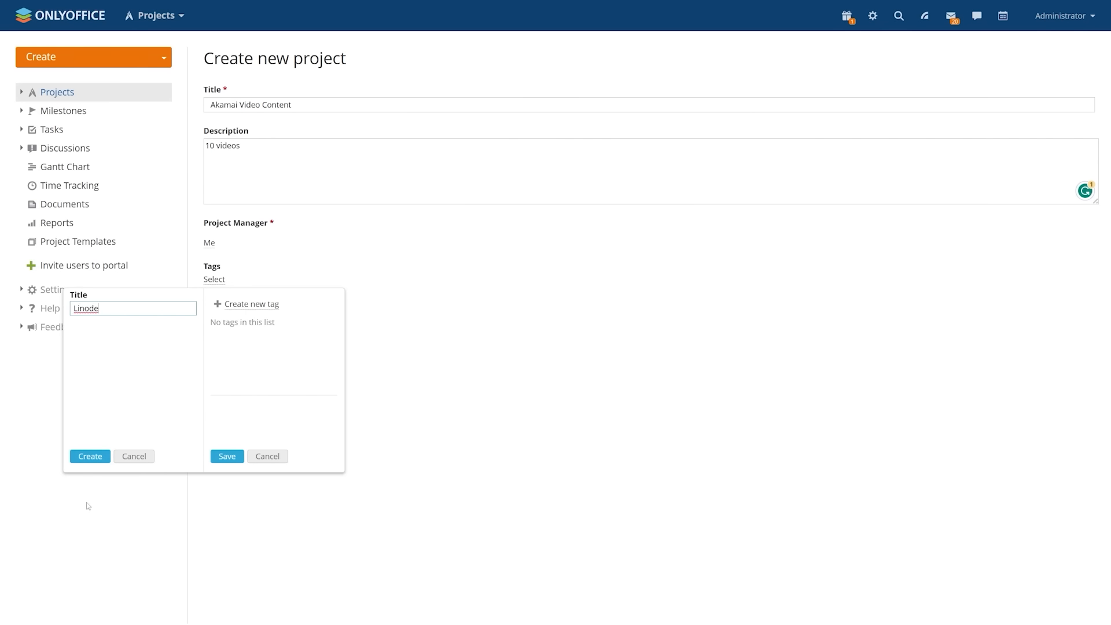
pyautogui.click(80, 457)
pyautogui.click(227, 456)
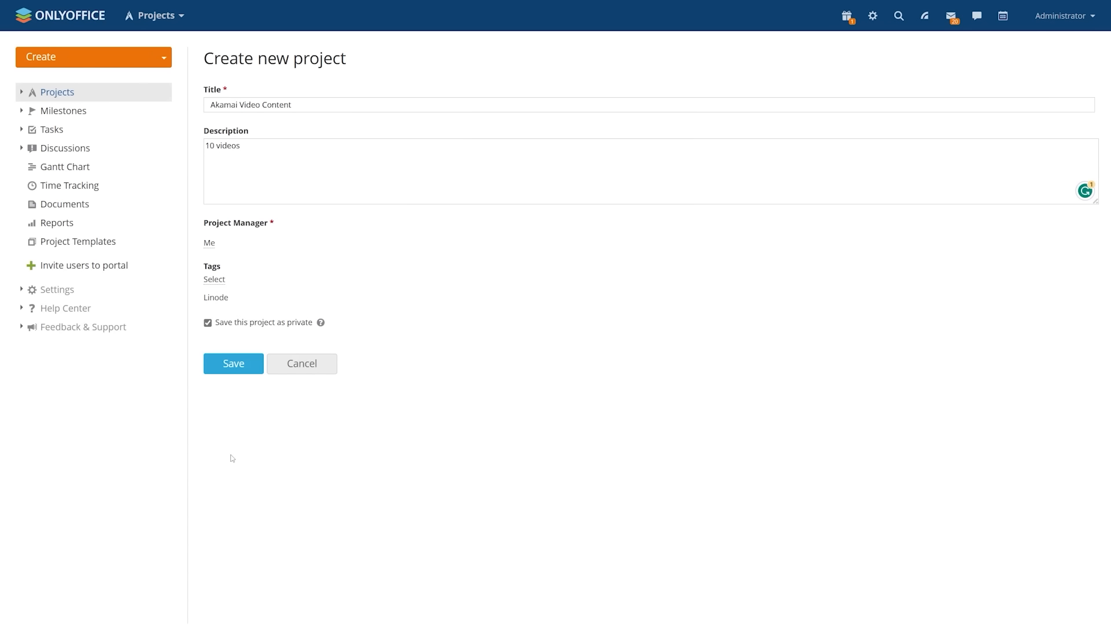
pyautogui.click(234, 364)
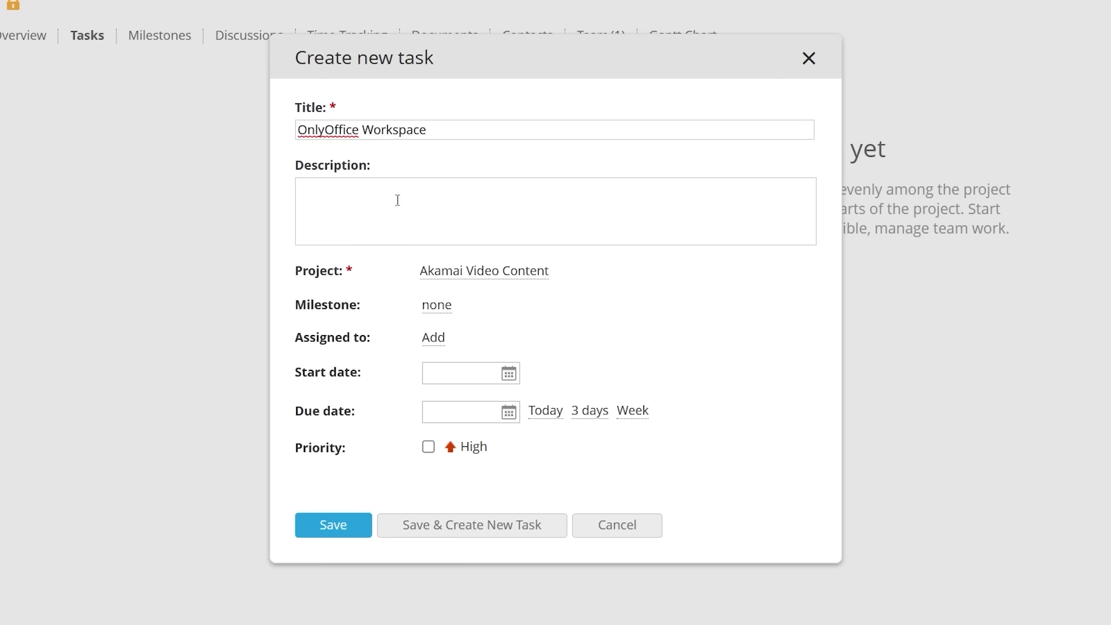
# Step: Describe the new OnlyOffice Workspace task as "All in one solution" and assign it to Administrator, with no milestone
pyautogui.click(397, 208)
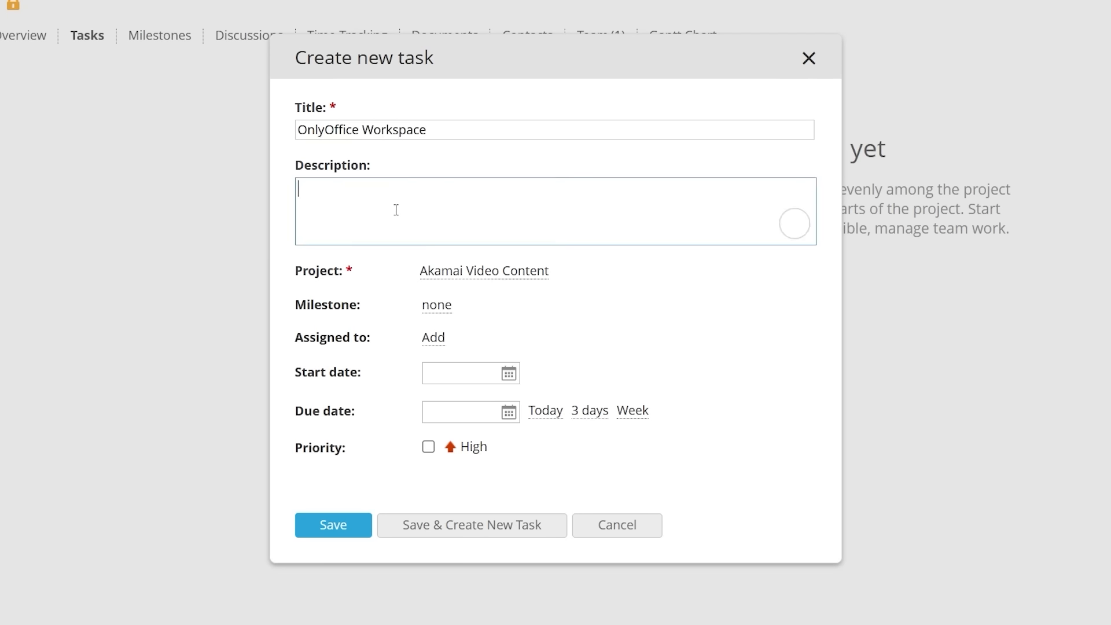
pyautogui.write('All in one solution')
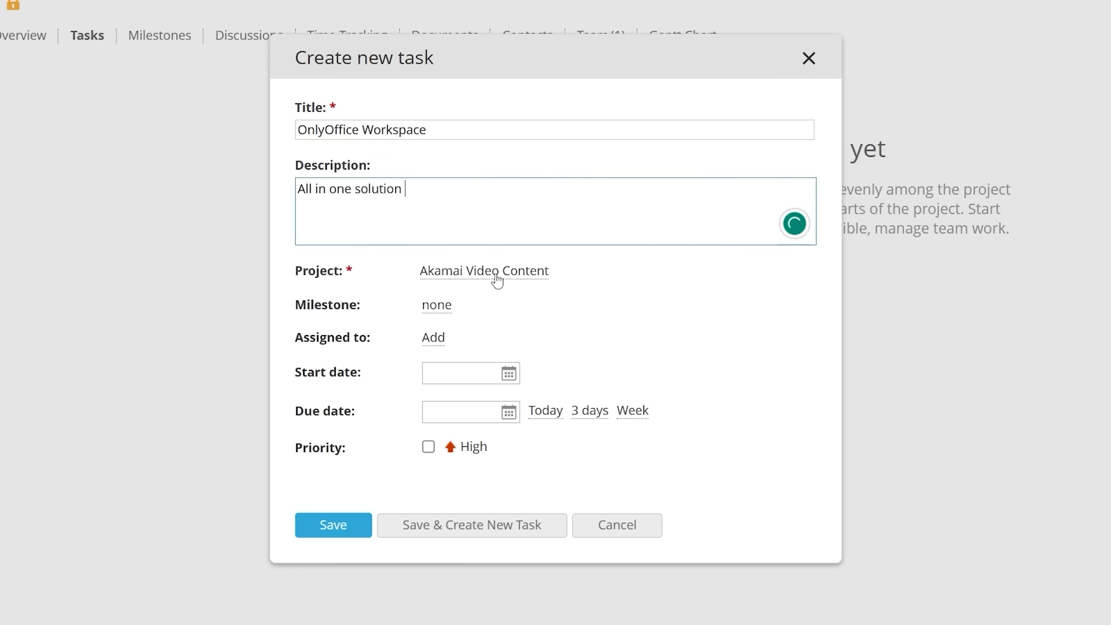
pyautogui.click(454, 302)
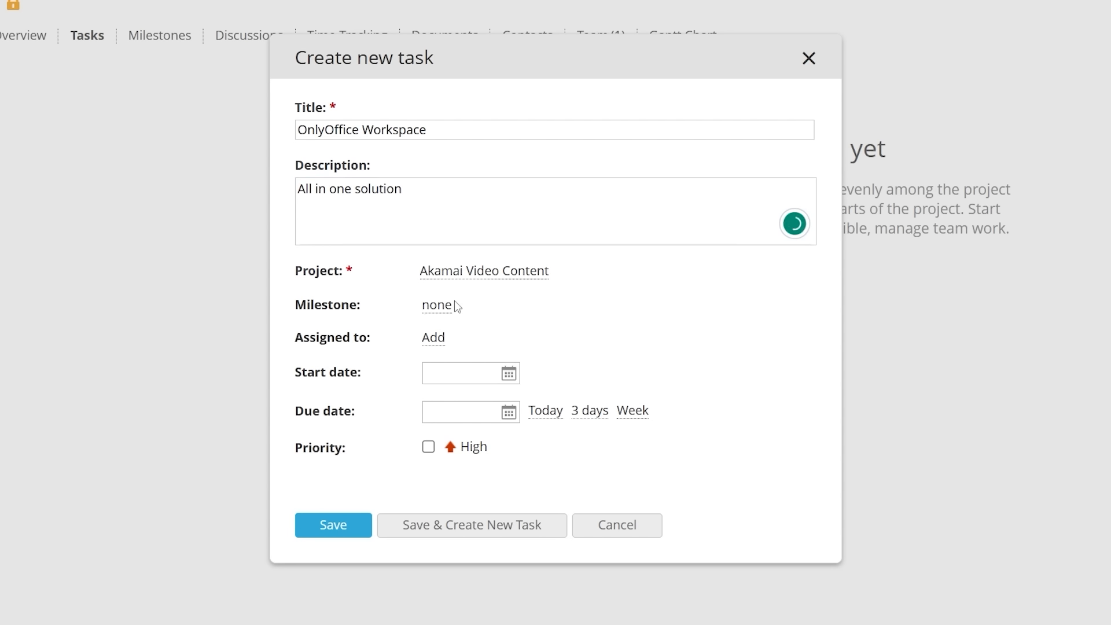
pyautogui.click(449, 308)
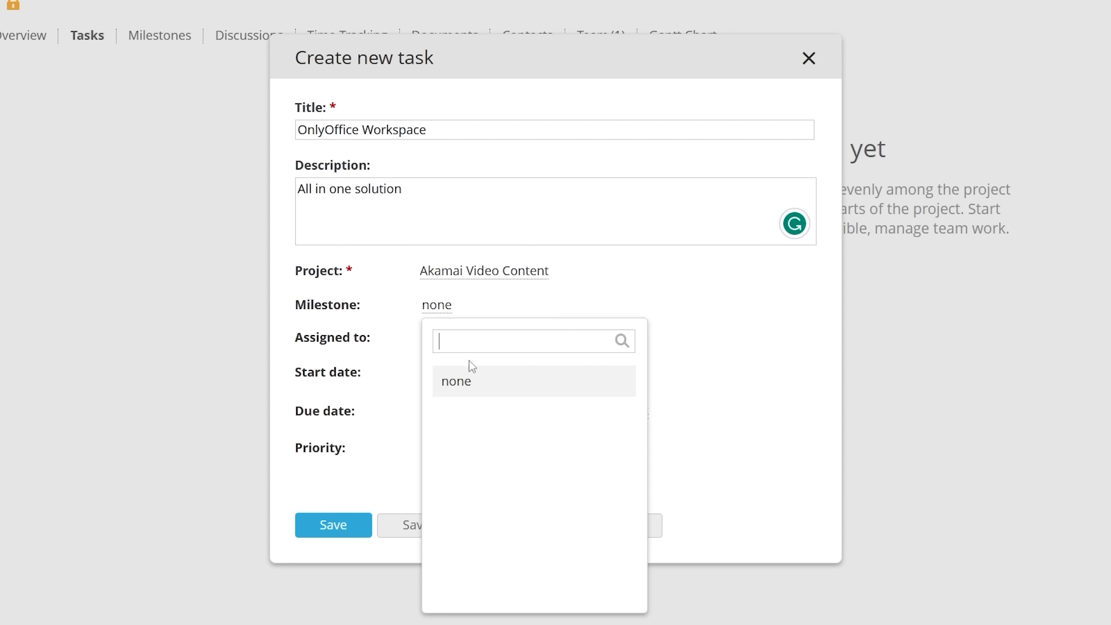
pyautogui.click(658, 310)
pyautogui.click(435, 338)
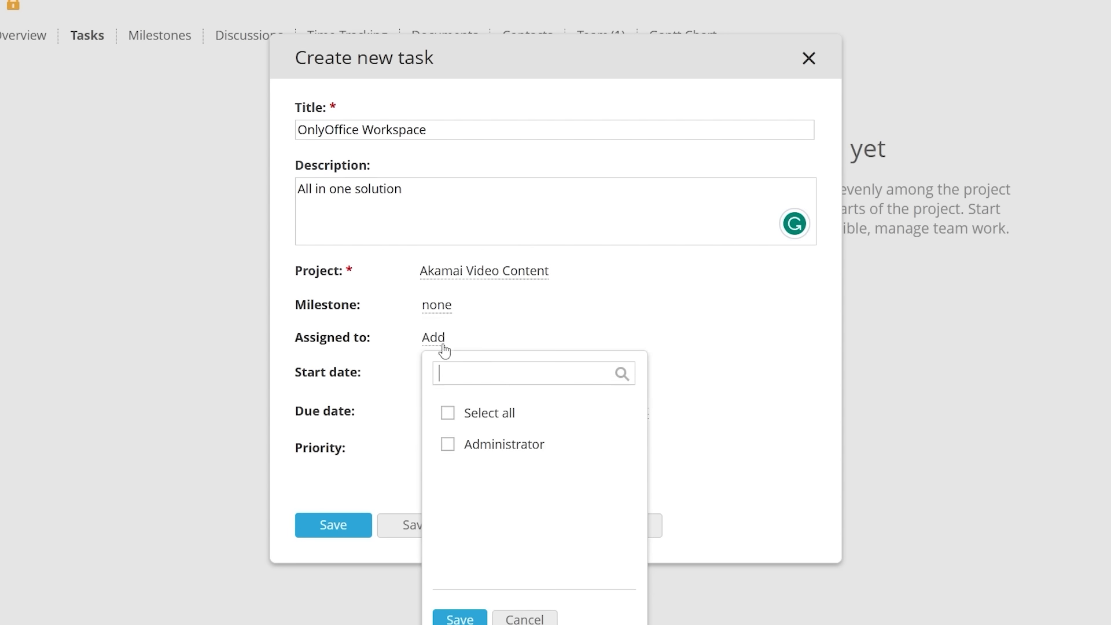
pyautogui.click(484, 457)
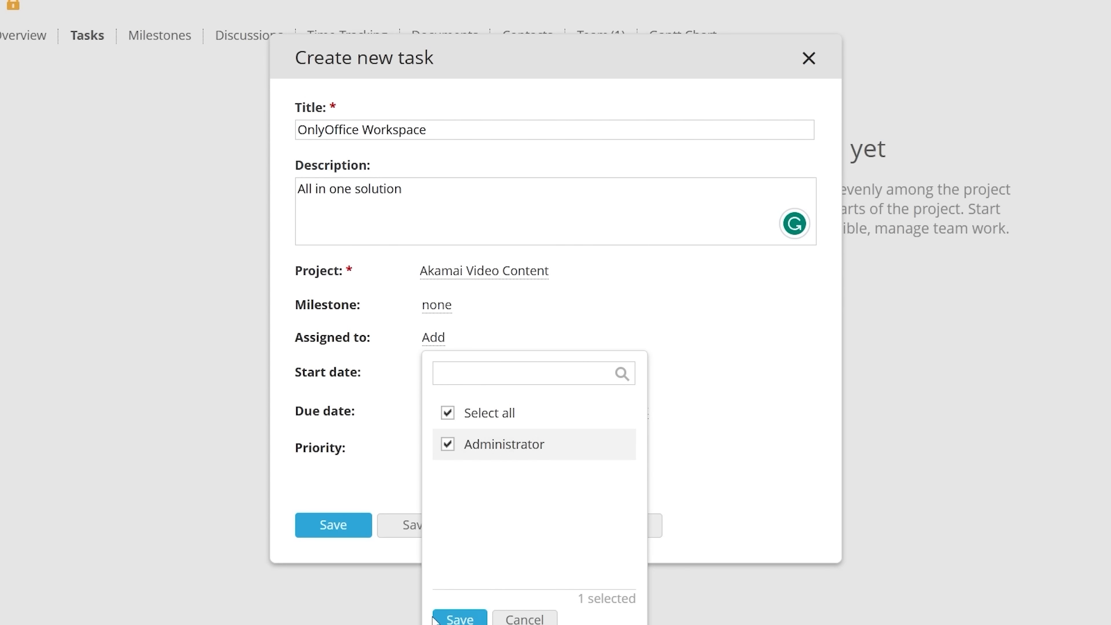
pyautogui.click(469, 619)
# Step: Save the task with start date 07/20/2023, due date 07/31/2023 and high priority
pyautogui.click(507, 384)
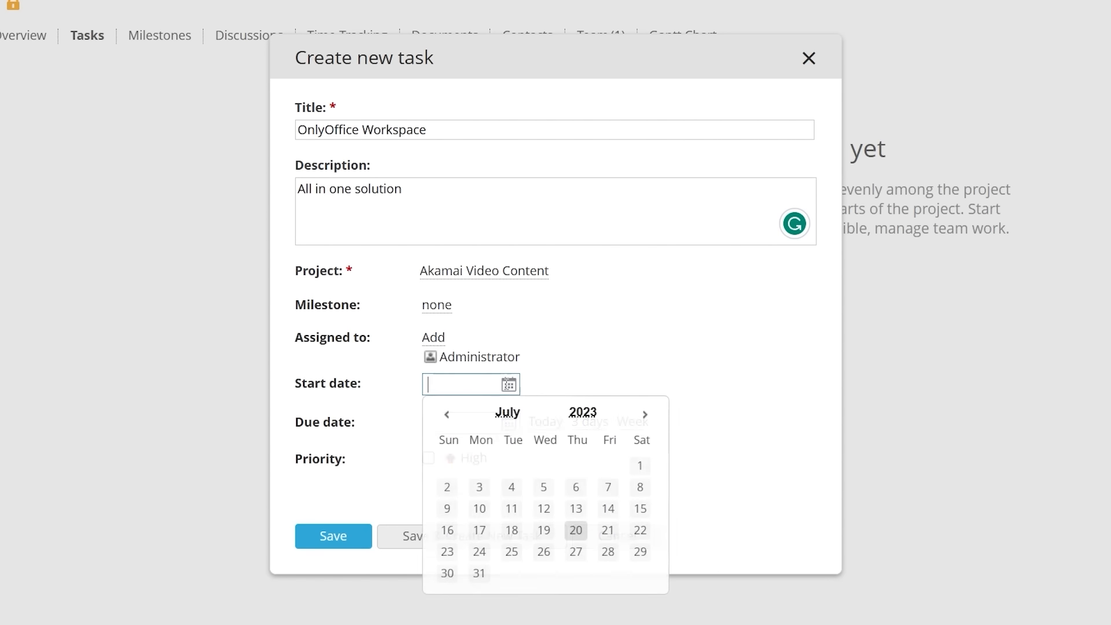
pyautogui.click(572, 531)
pyautogui.click(509, 423)
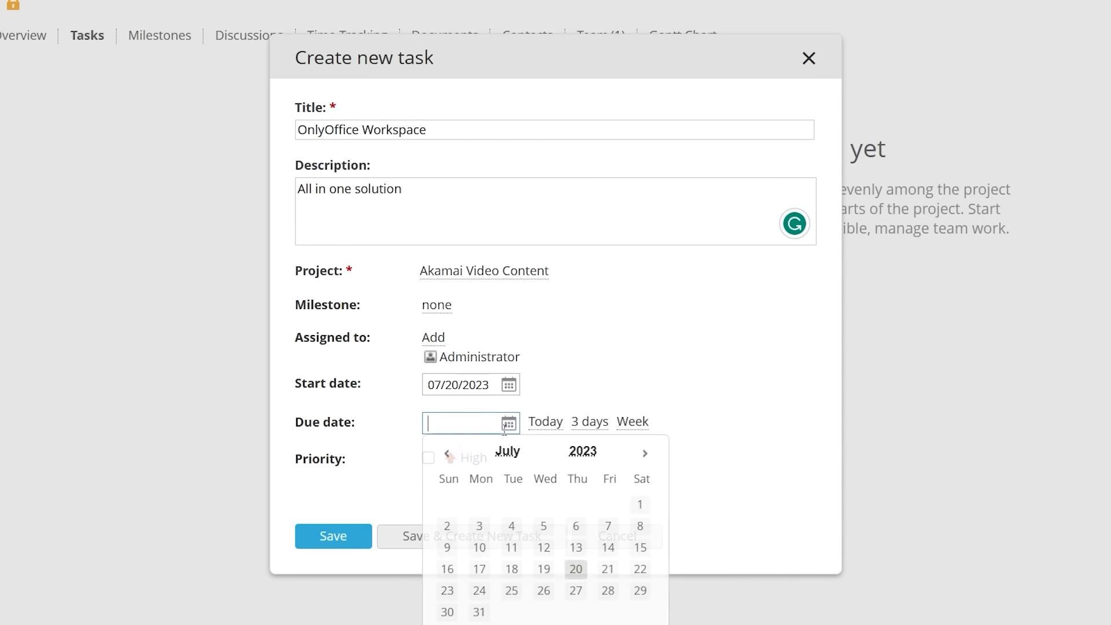
pyautogui.click(479, 607)
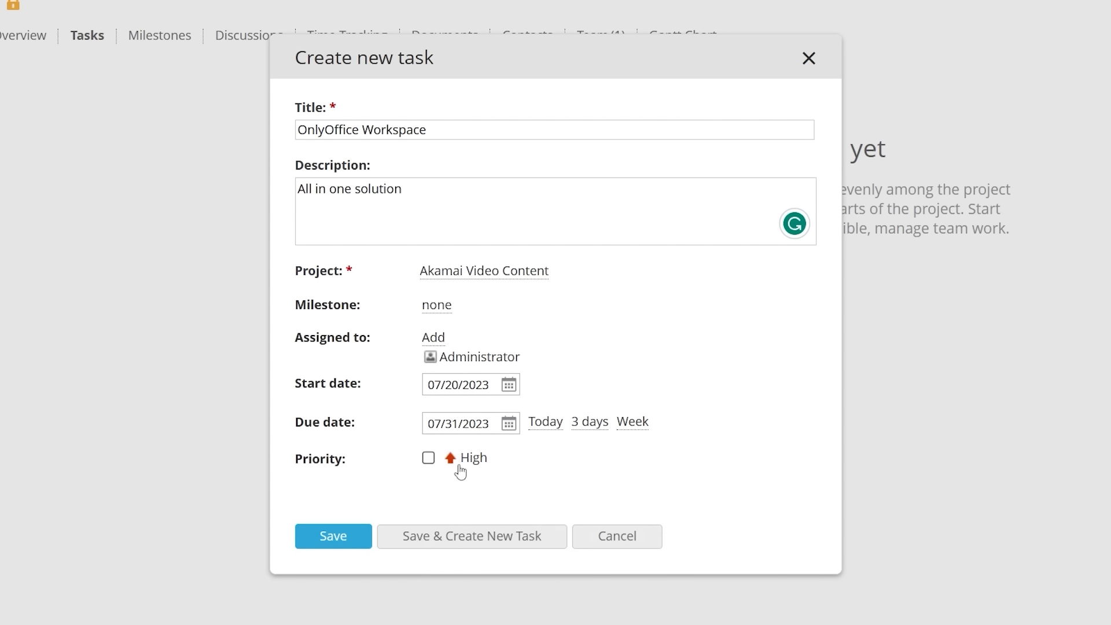
pyautogui.click(428, 458)
pyautogui.click(353, 536)
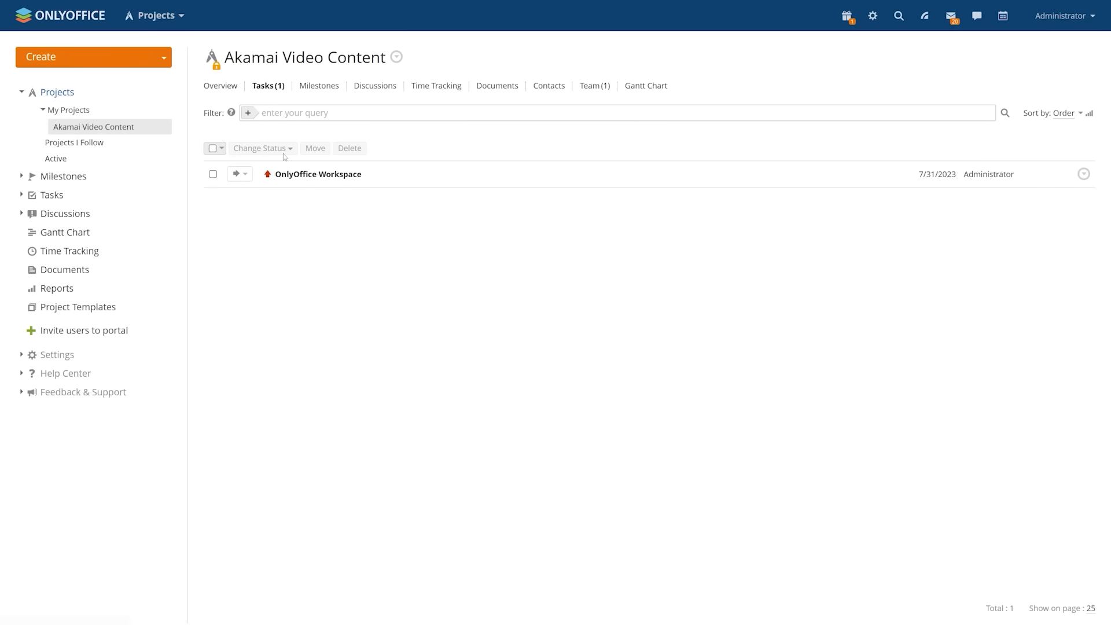
# Step: Add the subtasks "Record", "Edit", "Documents" and "Publish" to the OnlyOffice Workspace task
pyautogui.click(384, 174)
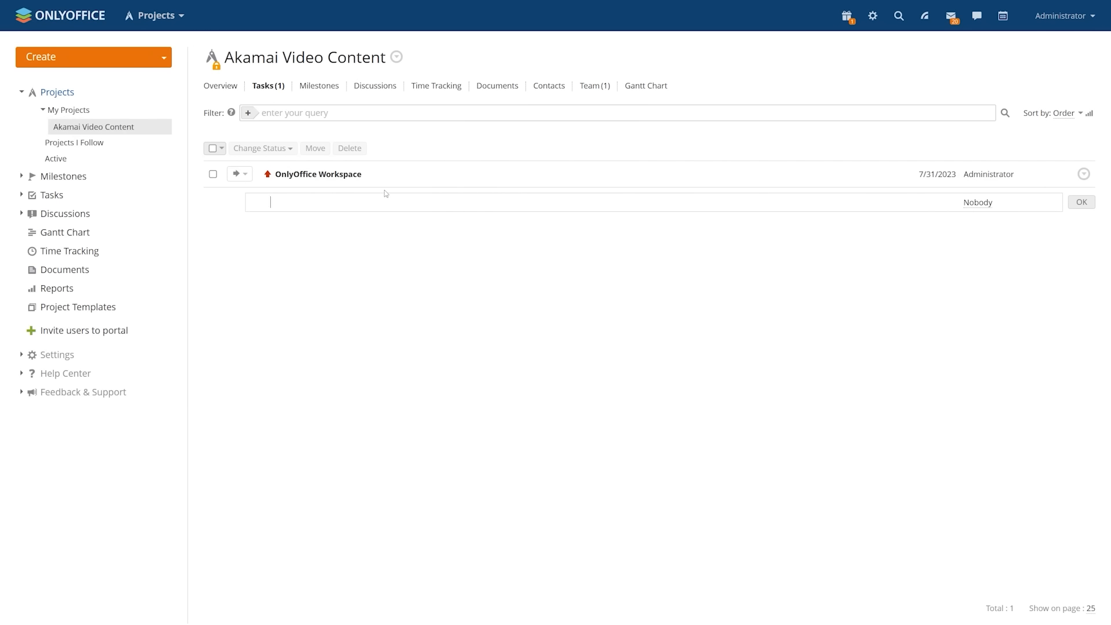
pyautogui.write('Record')
pyautogui.press('Return')
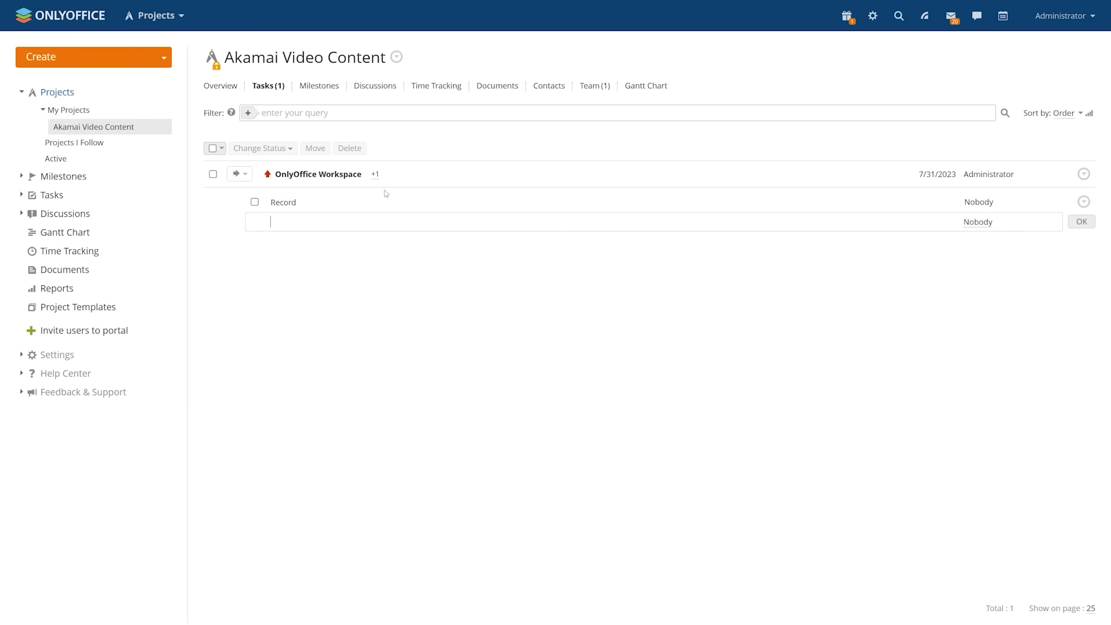
pyautogui.write('Edit')
pyautogui.press('Return')
pyautogui.write('Documents')
pyautogui.press('Return')
pyautogui.write('Publish')
pyautogui.press('Return')
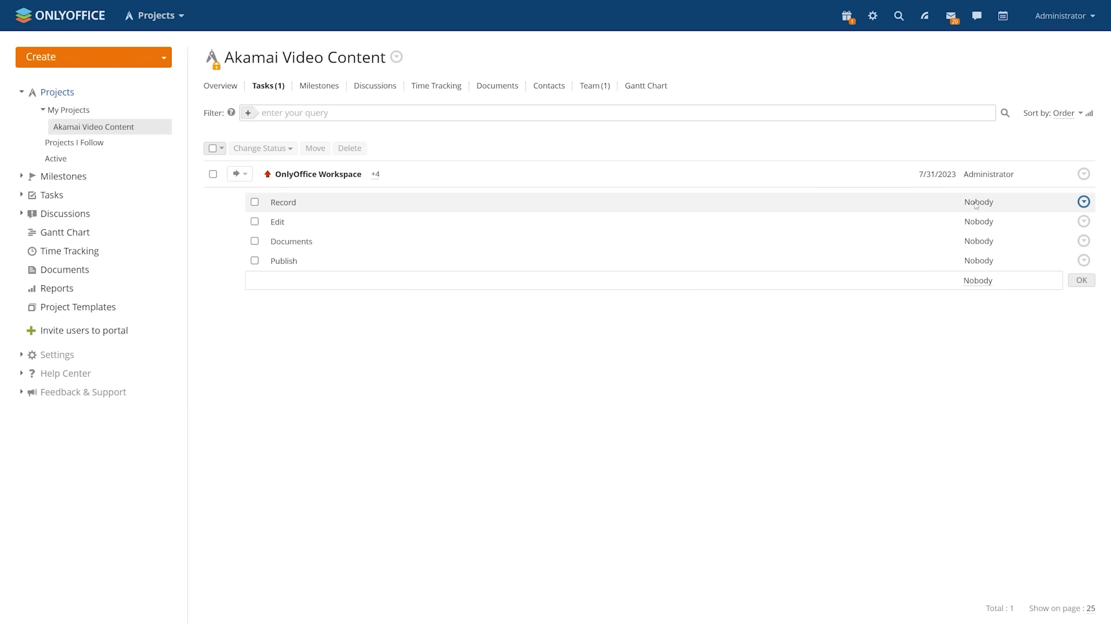
# Step: Assign the Record subtask to Administrator
pyautogui.click(1086, 202)
pyautogui.click(1070, 234)
pyautogui.click(987, 205)
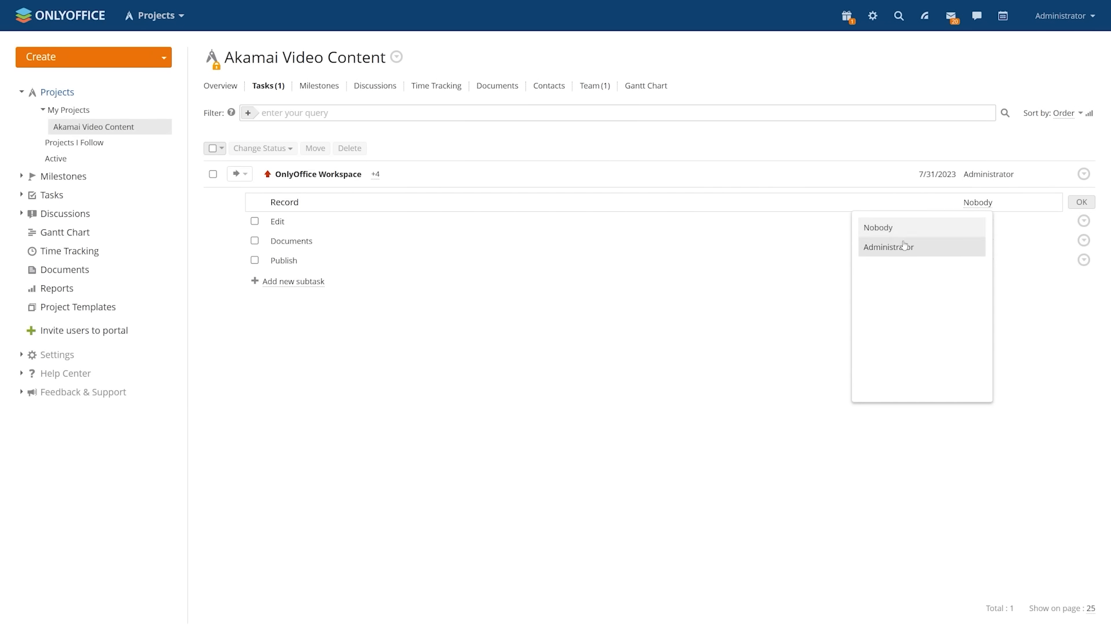
pyautogui.click(886, 246)
pyautogui.click(1081, 202)
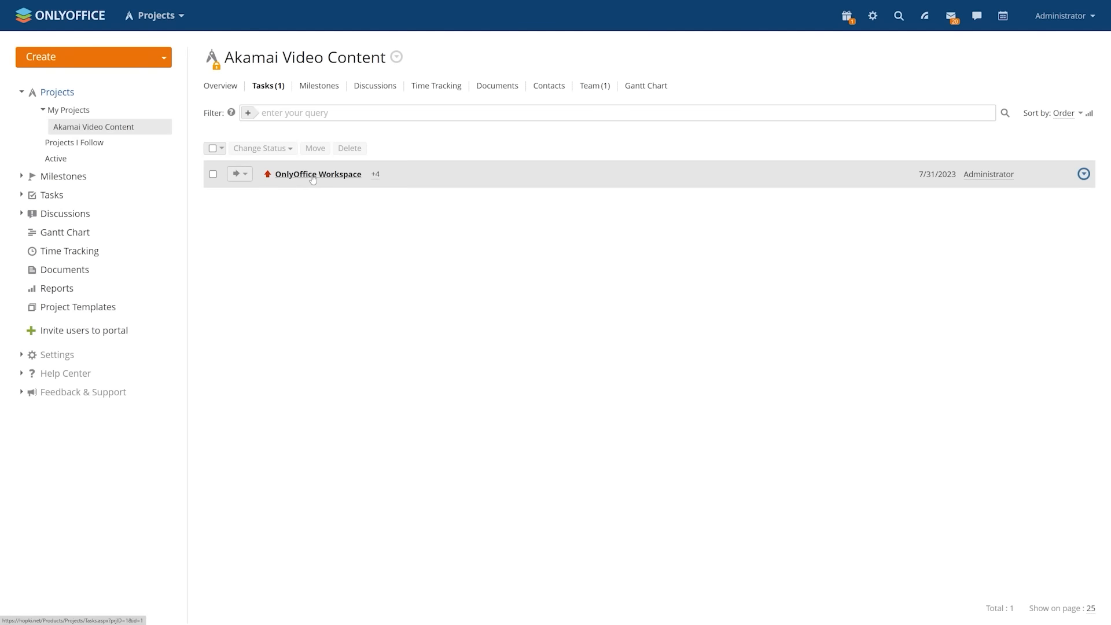
# Step: Open the OnlyOffice Workspace task and look through its details, documents, related tasks, comments and Gantt chart
pyautogui.click(313, 175)
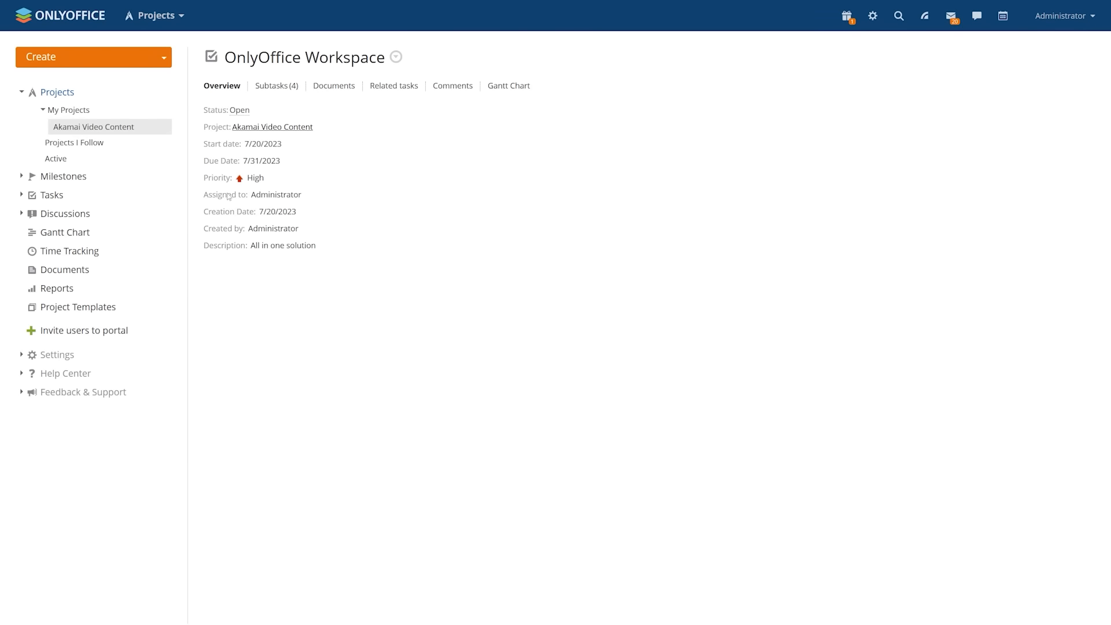
pyautogui.click(331, 86)
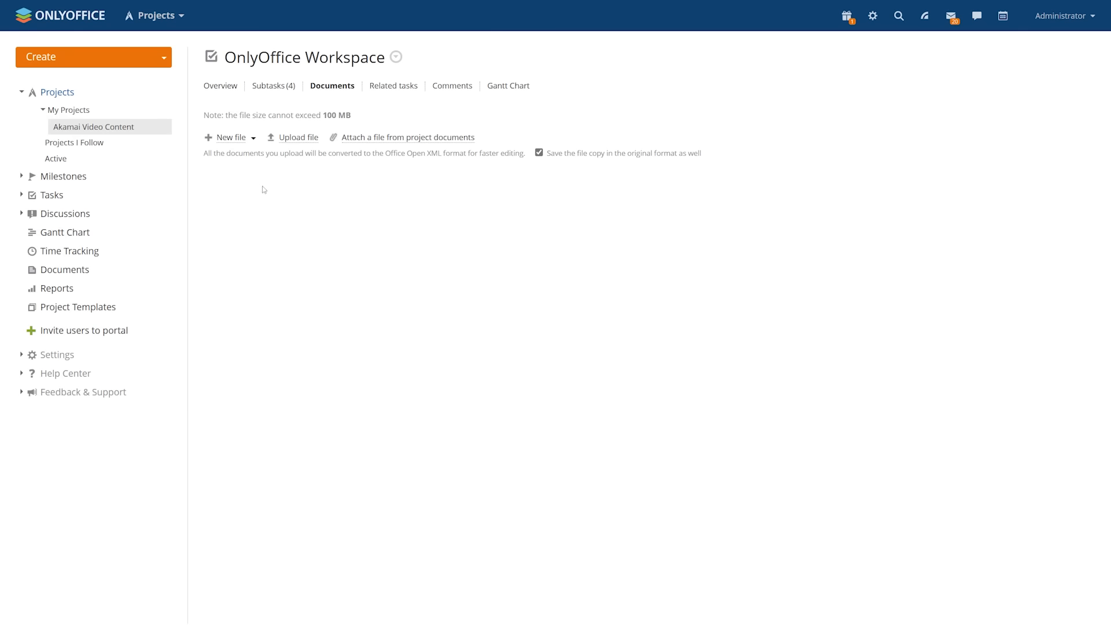
pyautogui.click(405, 91)
pyautogui.click(464, 92)
pyautogui.click(509, 87)
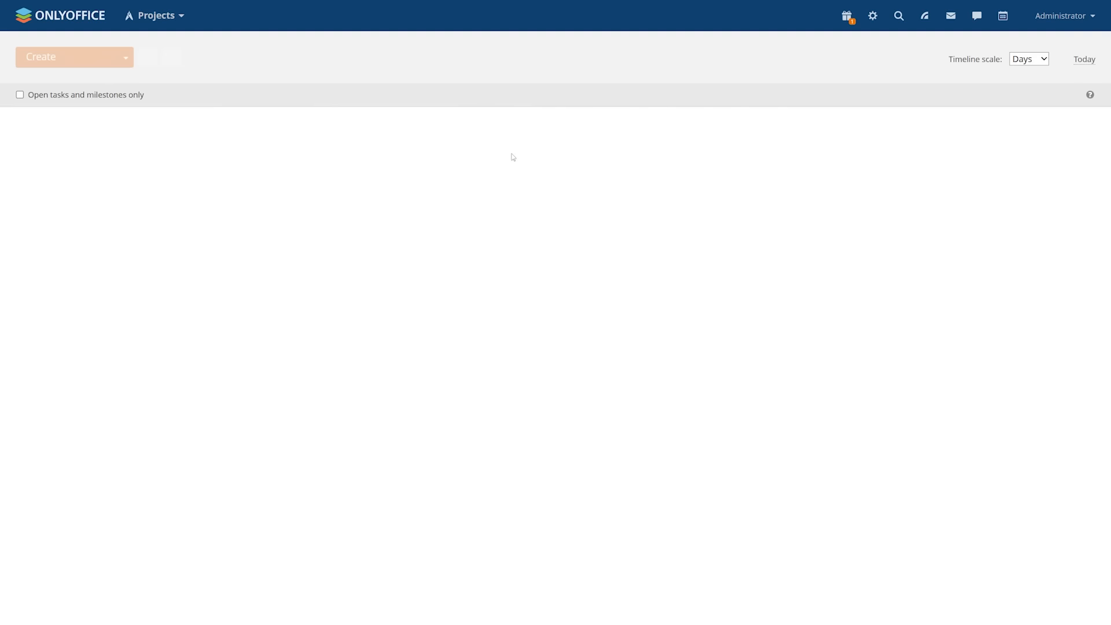
pyautogui.moveTo(815, 204)
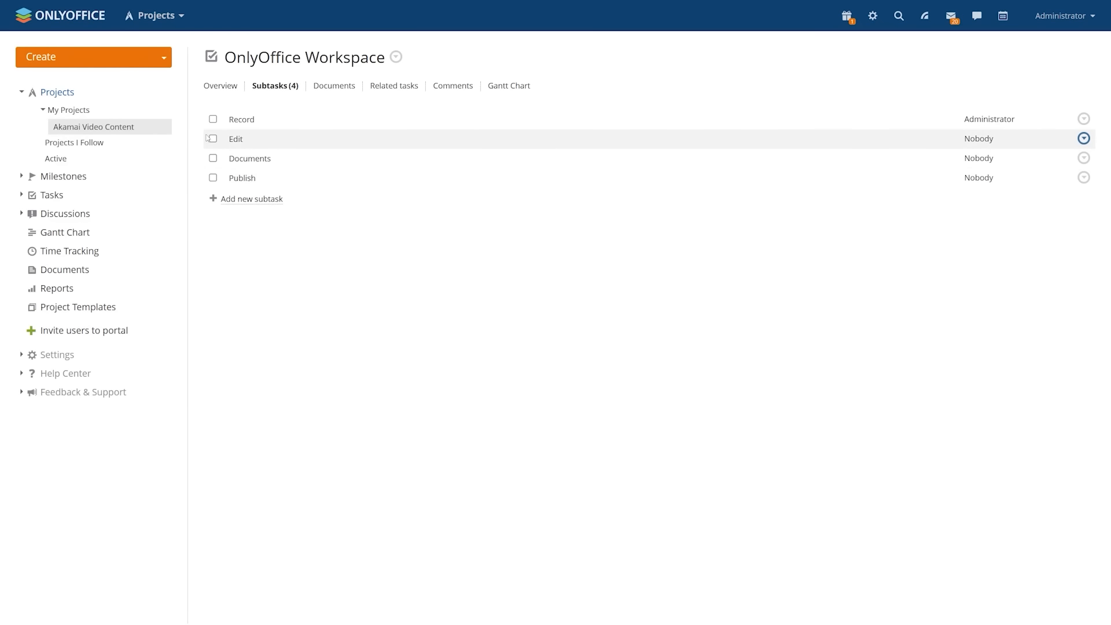
# Step: Mark the Record and Edit subtasks of the OnlyOffice Workspace task as completed
pyautogui.click(213, 120)
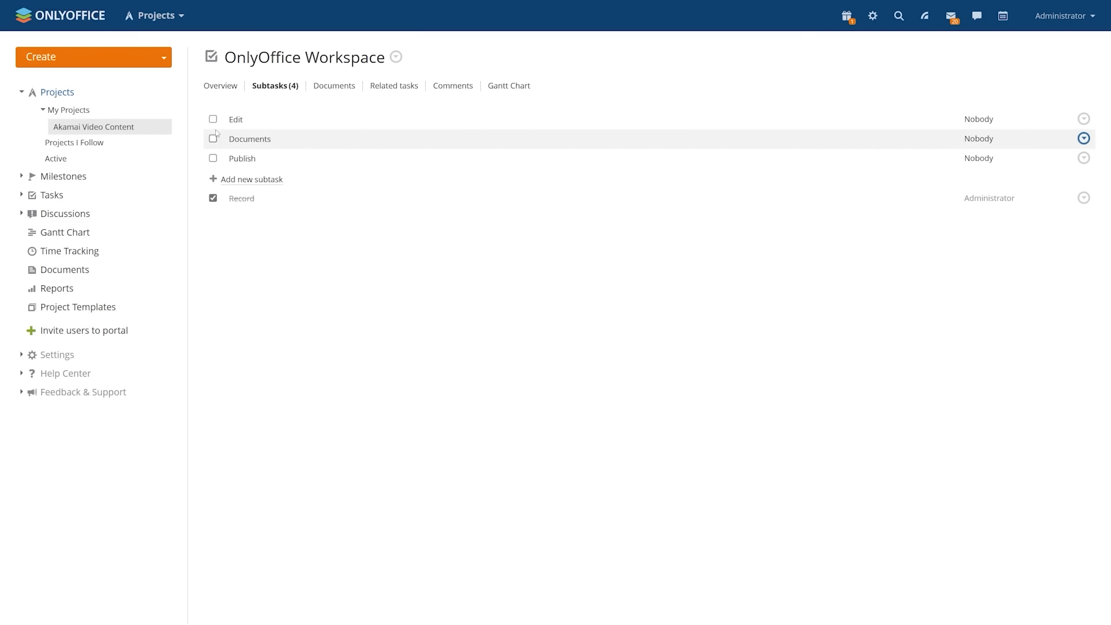
pyautogui.click(213, 119)
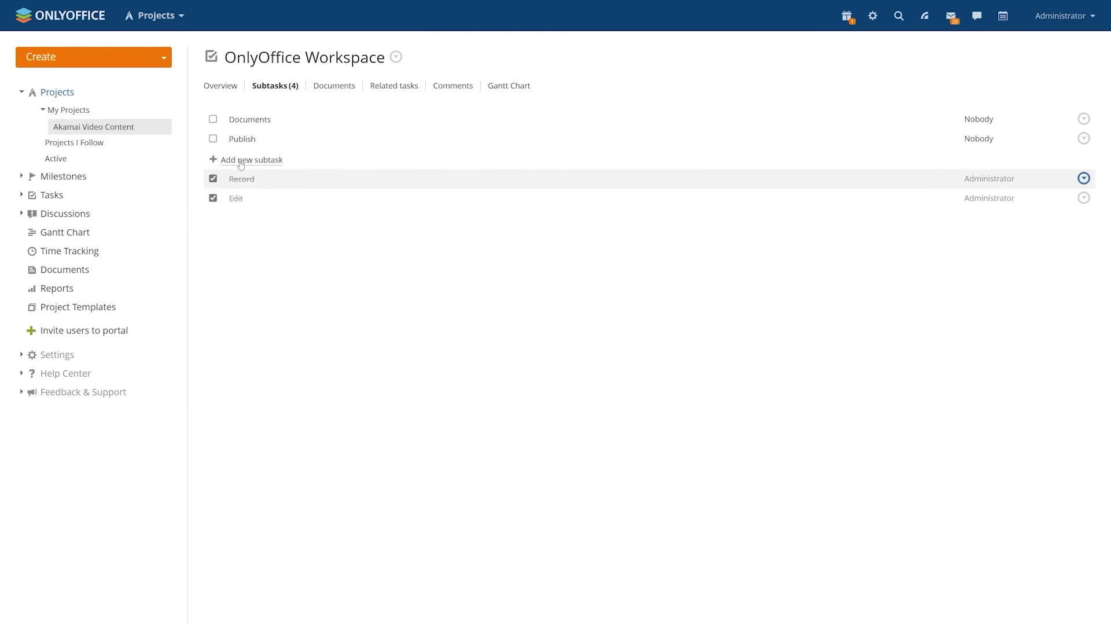
# Step: Look through the new milestone form, the time tracking timer and the new project template form without saving anything
pyautogui.click(94, 179)
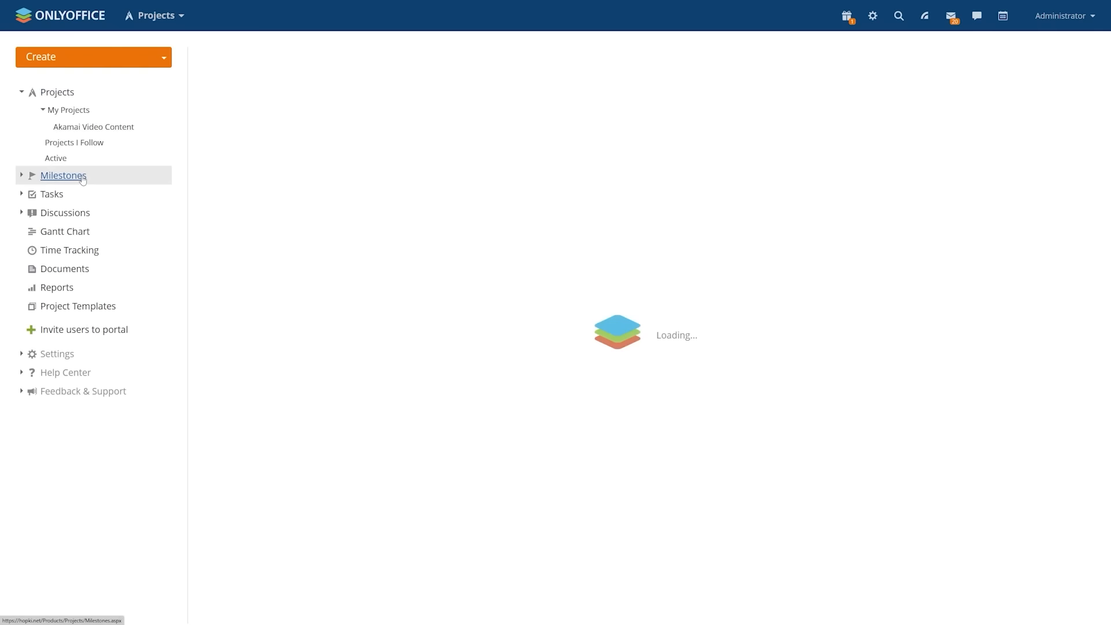
pyautogui.click(597, 187)
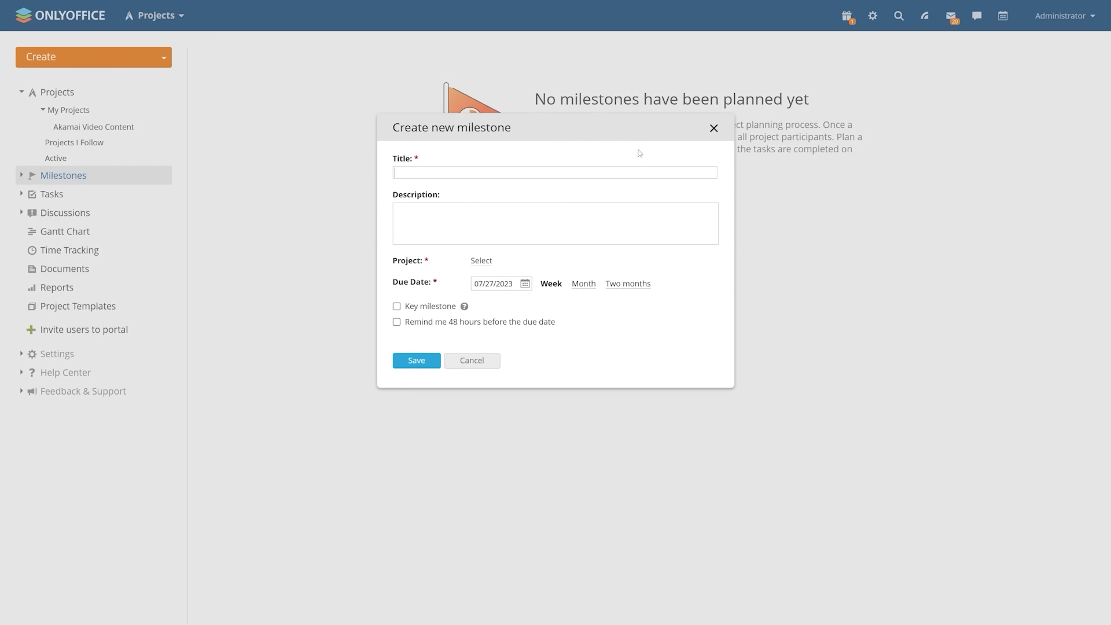
pyautogui.click(715, 129)
pyautogui.click(69, 250)
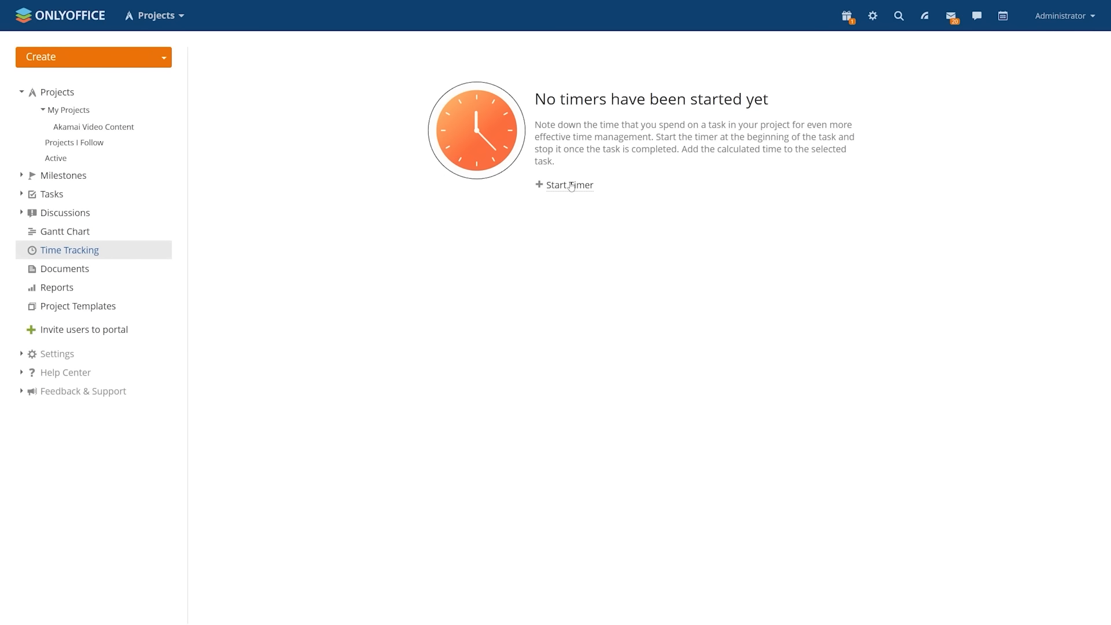
pyautogui.click(570, 186)
pyautogui.moveTo(33, 9); pyautogui.dragTo(233, 110)
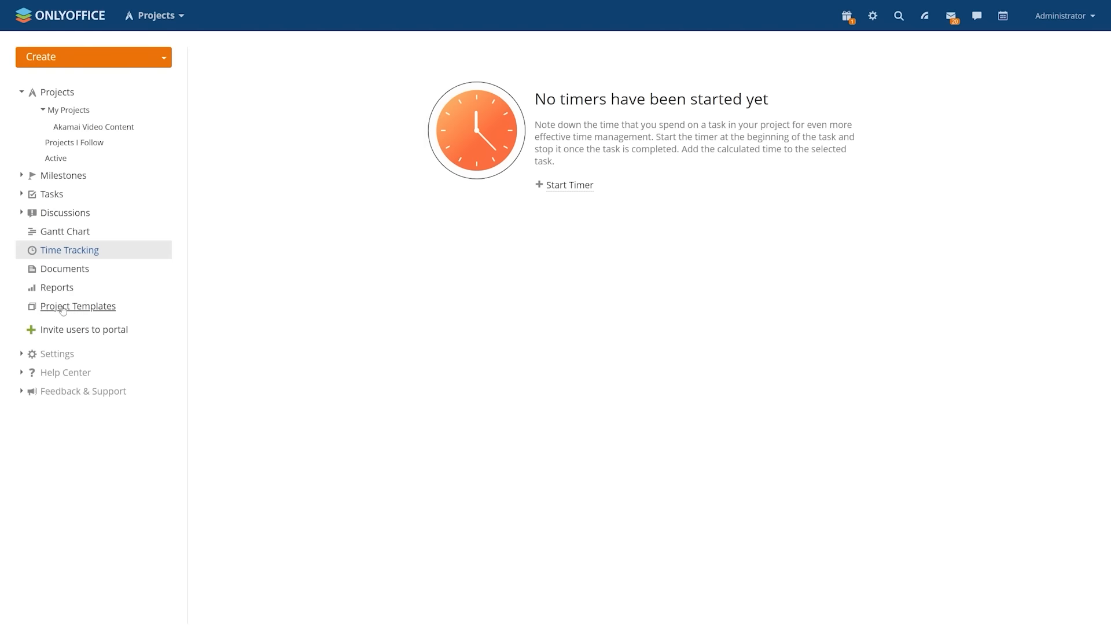
pyautogui.click(63, 308)
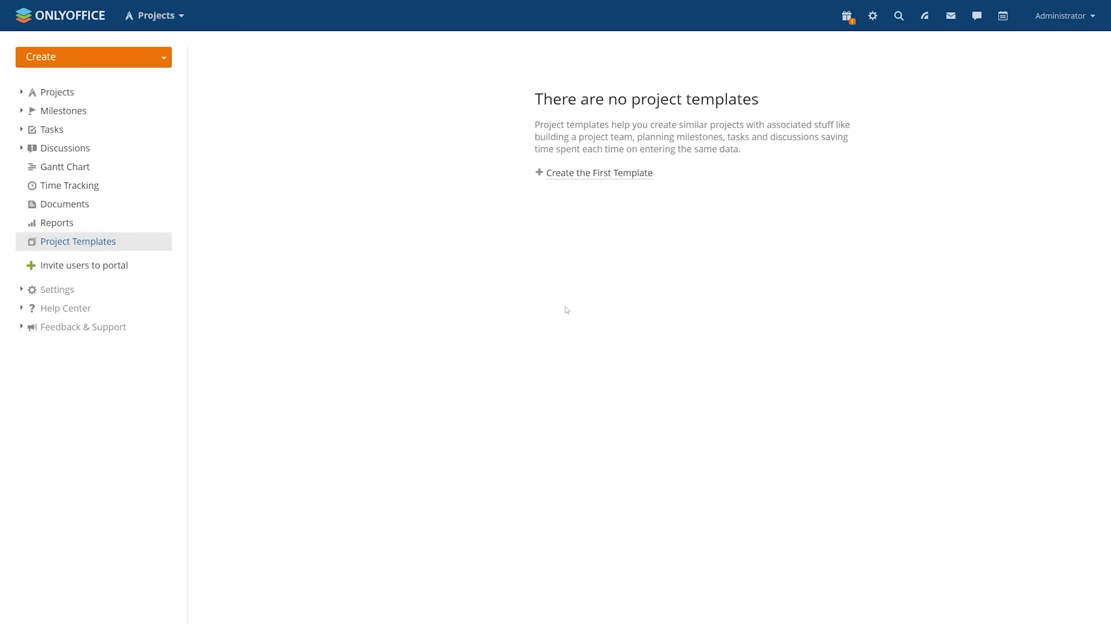
pyautogui.click(618, 180)
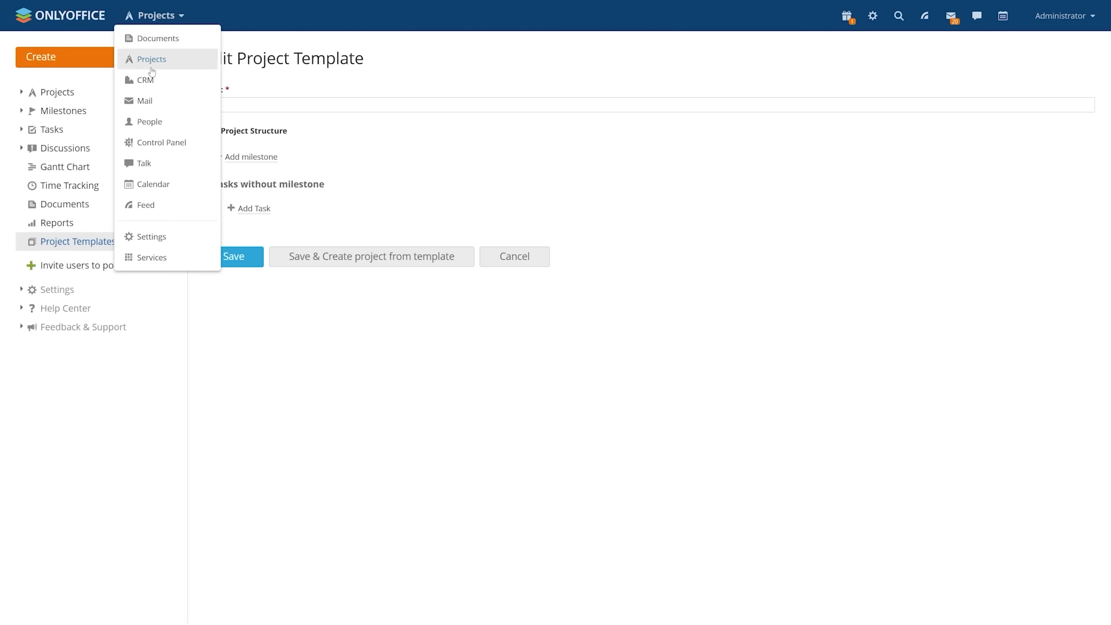
# Step: Start a new person contact in the CRM module and enter the first and last name, company TechHut and position Admin
pyautogui.click(144, 80)
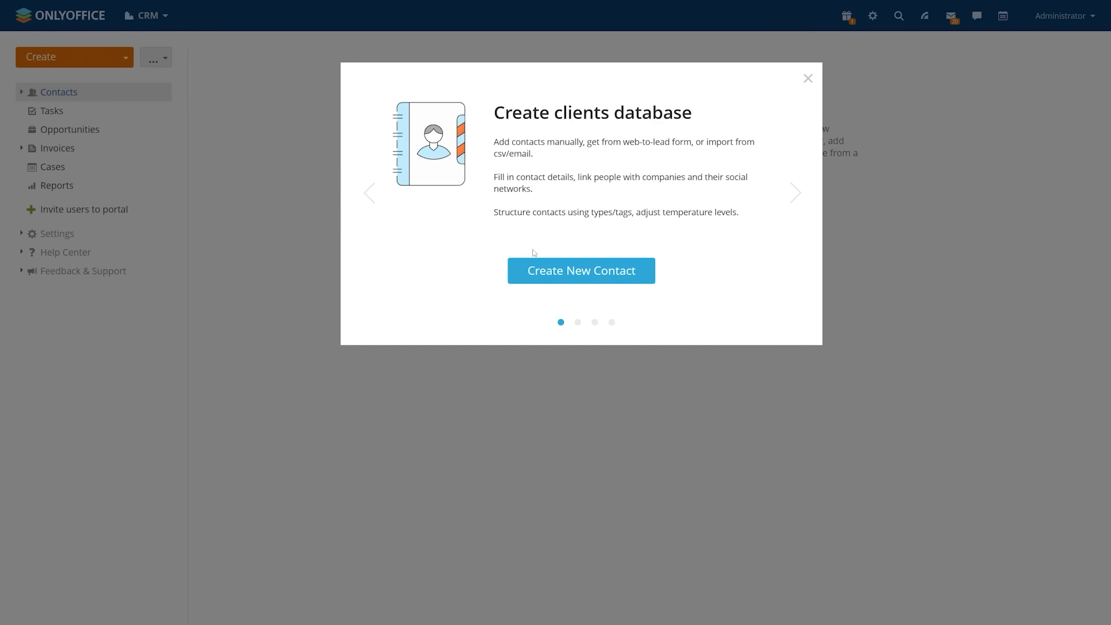
pyautogui.click(533, 269)
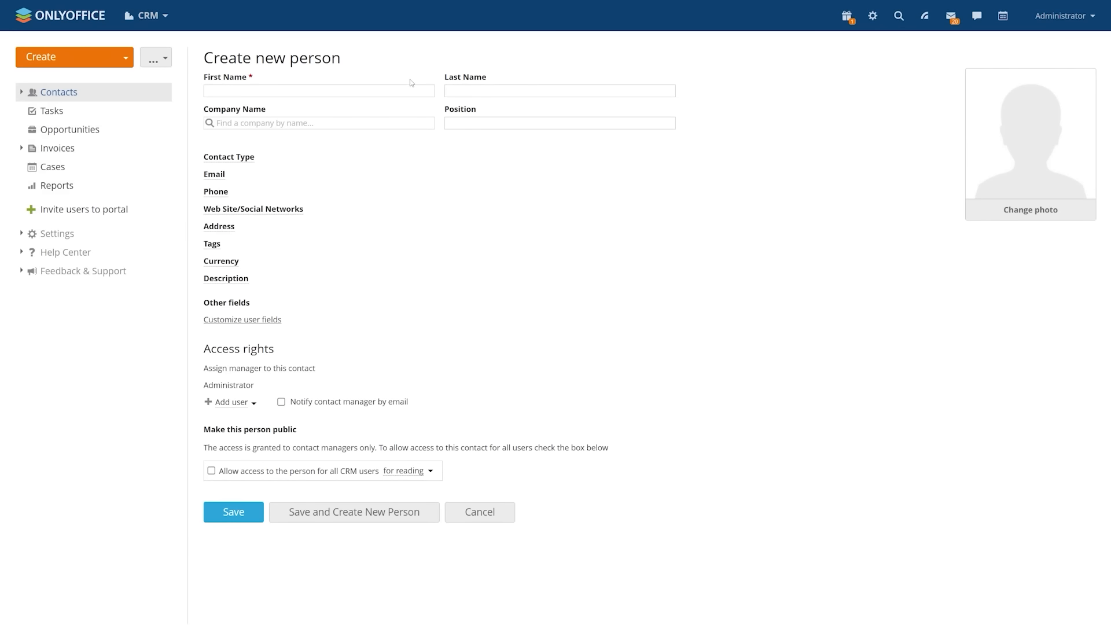
pyautogui.click(372, 89)
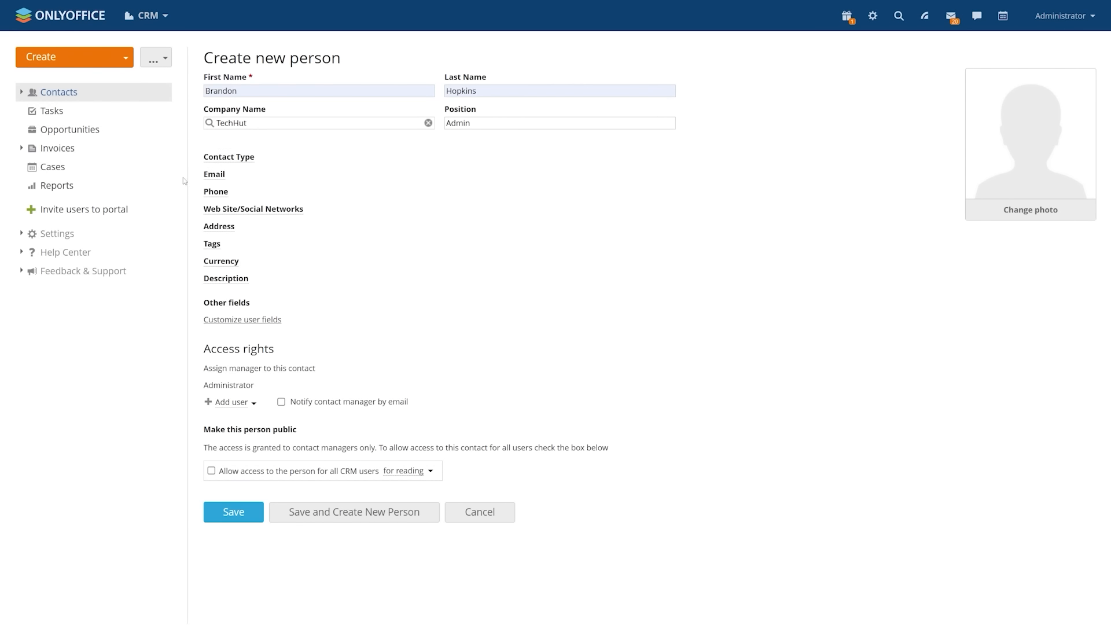